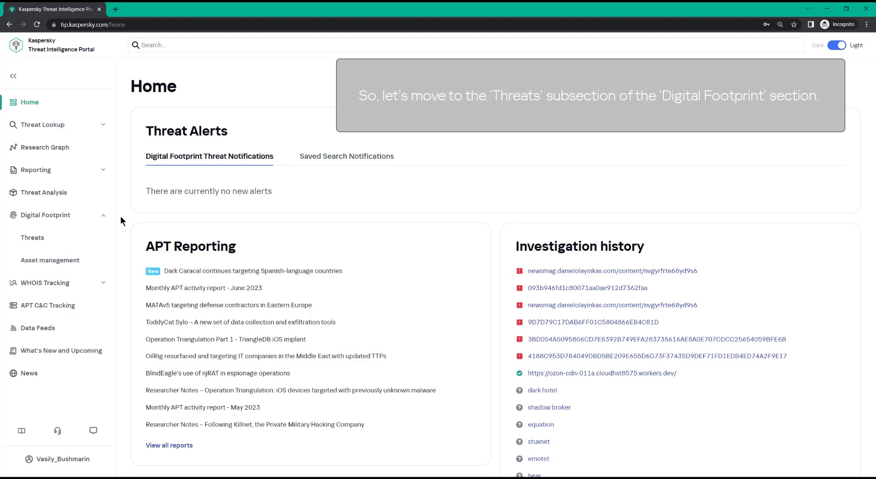
# Open the Threats subsection of the Digital Footprint section.
pyautogui.click(111, 234)
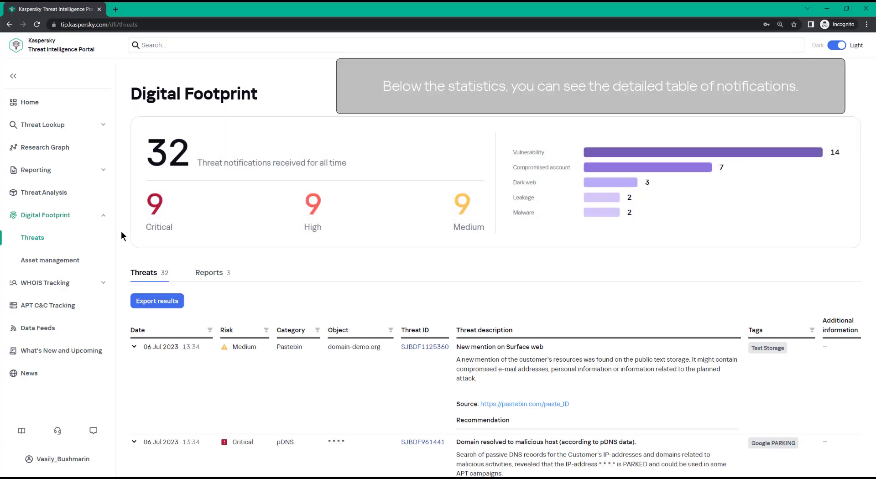
pyautogui.scroll(-4, 121, 231)
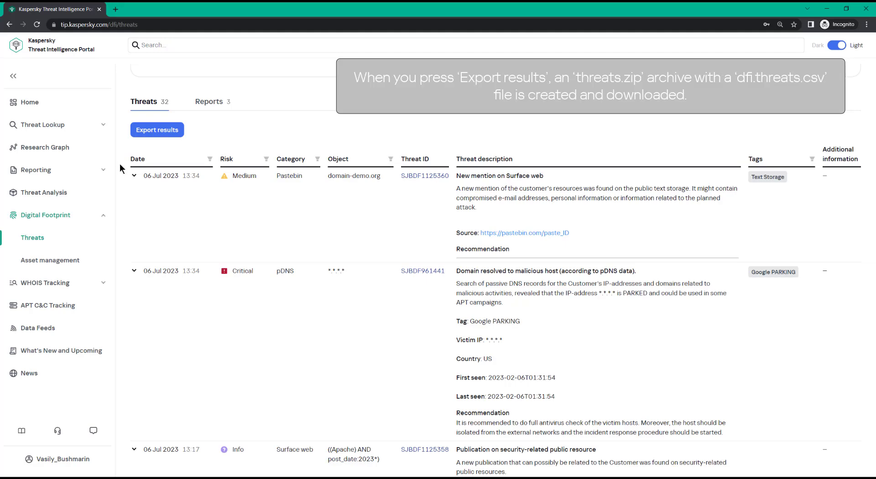
# Export the threat notifications, then open and close the downloaded threats.zip archive.
pyautogui.click(137, 133)
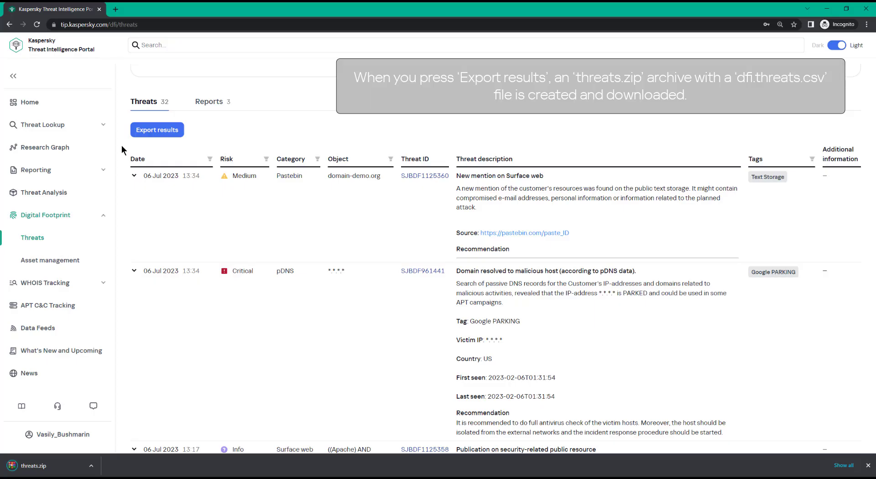
pyautogui.click(37, 465)
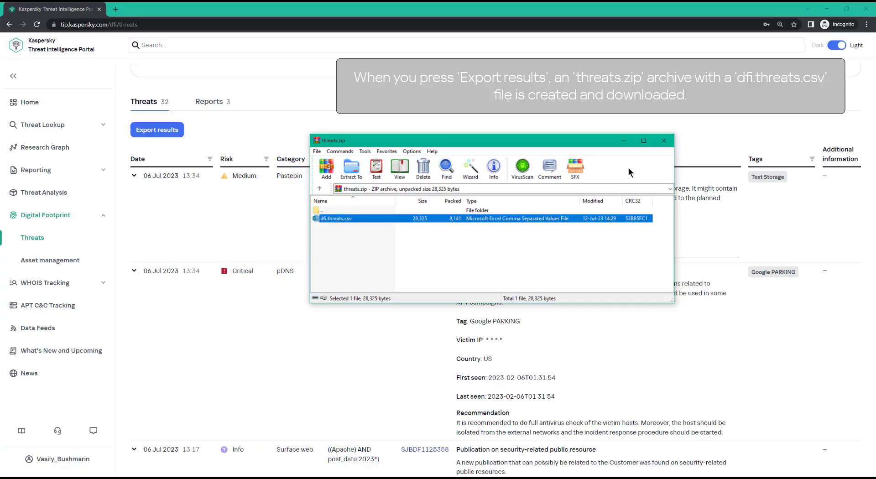
pyautogui.click(664, 141)
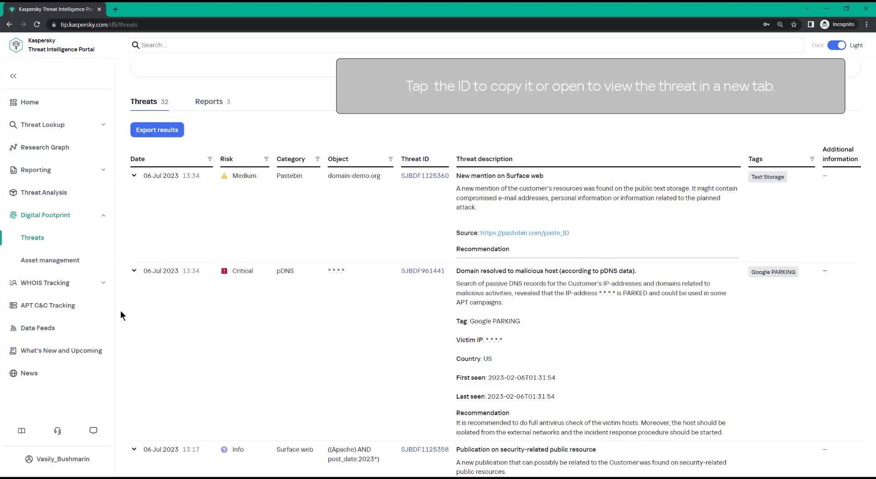
# View the critical pDNS threat SJBDF961441 in a new tab, then close that tab.
pyautogui.click(433, 273)
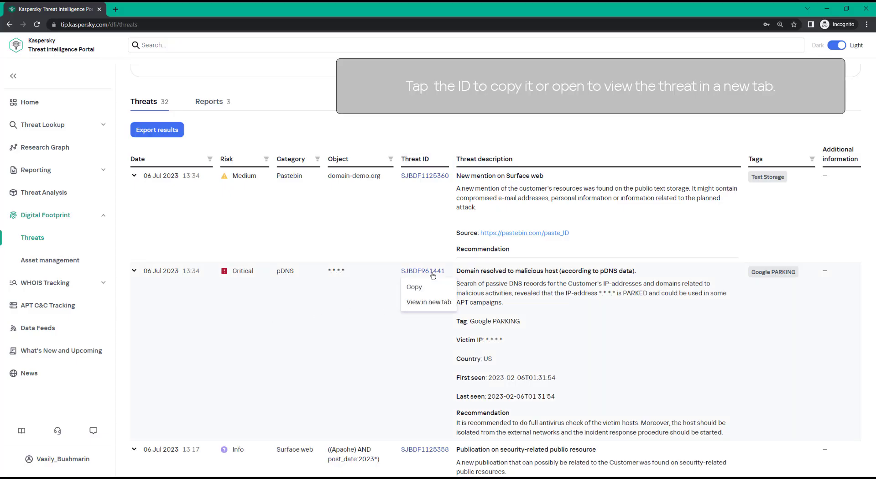
pyautogui.click(428, 303)
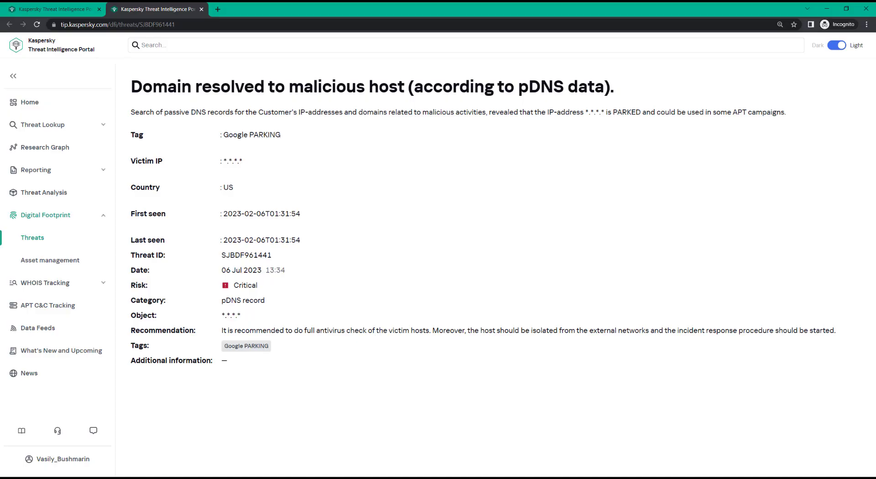
pyautogui.click(202, 9)
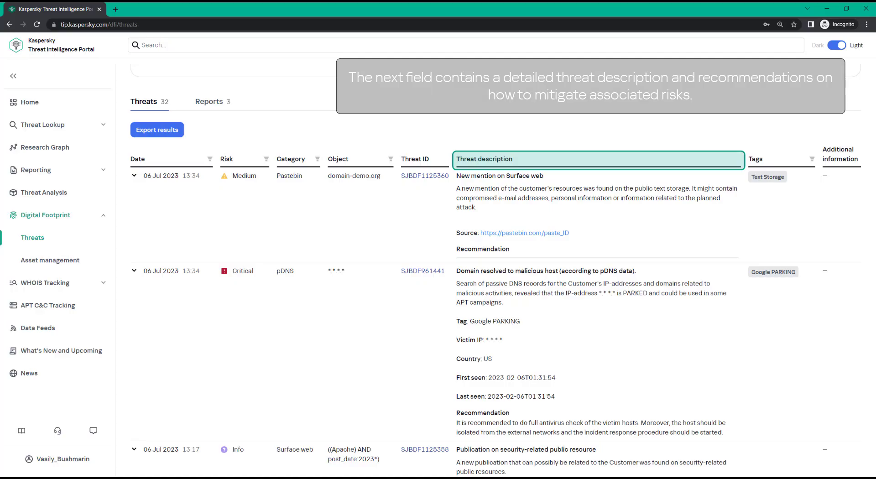
# Collapse the expanded details of the first five threat notifications in the table.
pyautogui.click(134, 175)
pyautogui.click(134, 230)
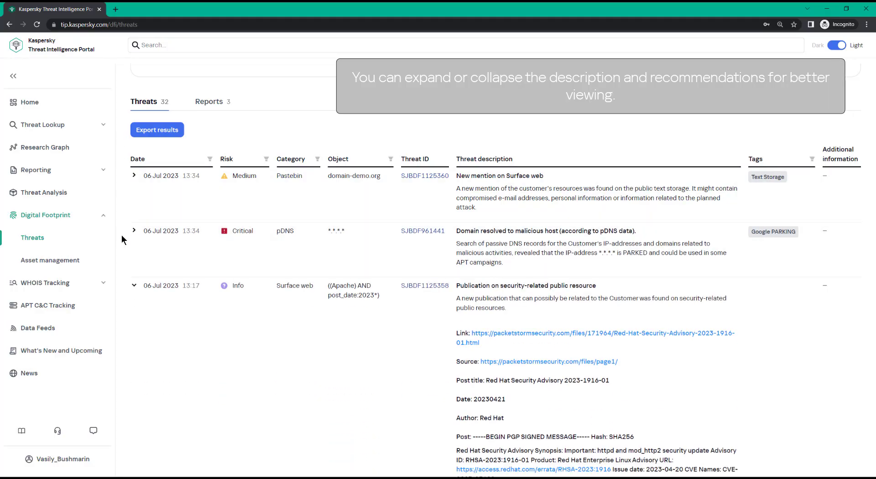
pyautogui.click(133, 286)
pyautogui.click(133, 340)
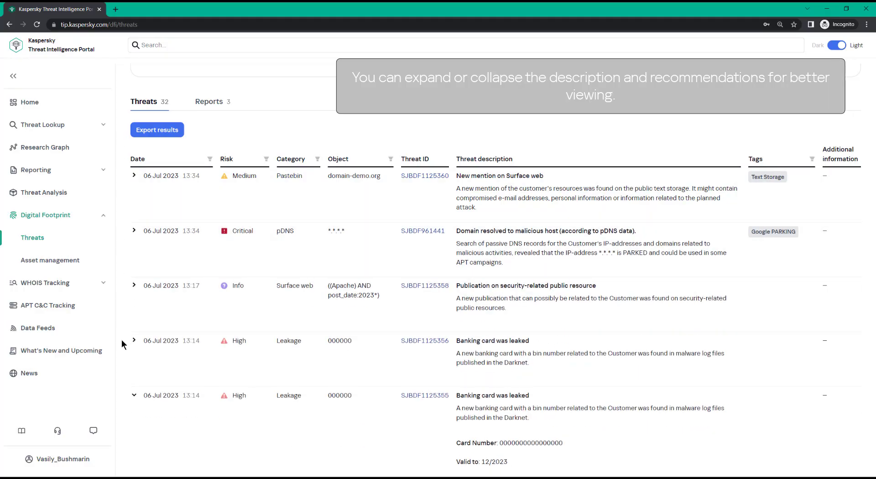
pyautogui.click(128, 395)
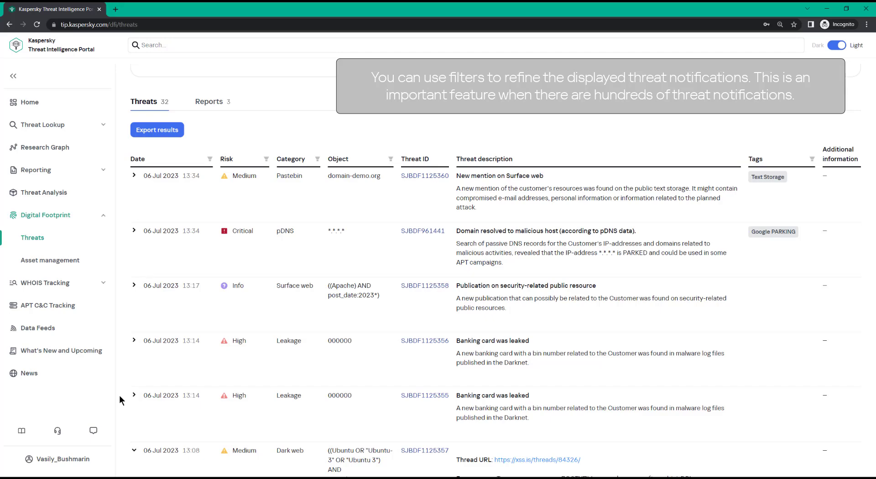
# Filter the threats by date from 2023-04-02 to 2023-04-30, then reset the date filter.
pyautogui.click(209, 159)
pyautogui.click(221, 204)
pyautogui.click(221, 204)
pyautogui.click(221, 204)
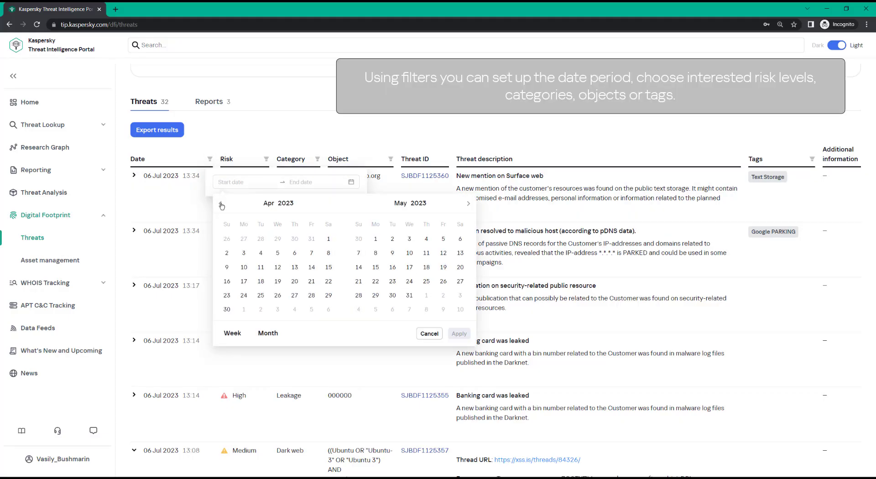
pyautogui.click(226, 253)
pyautogui.click(226, 310)
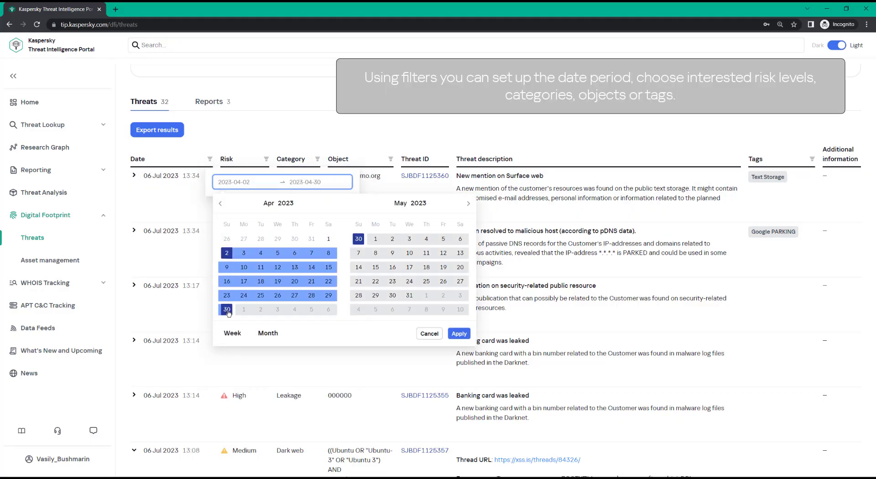
pyautogui.click(459, 333)
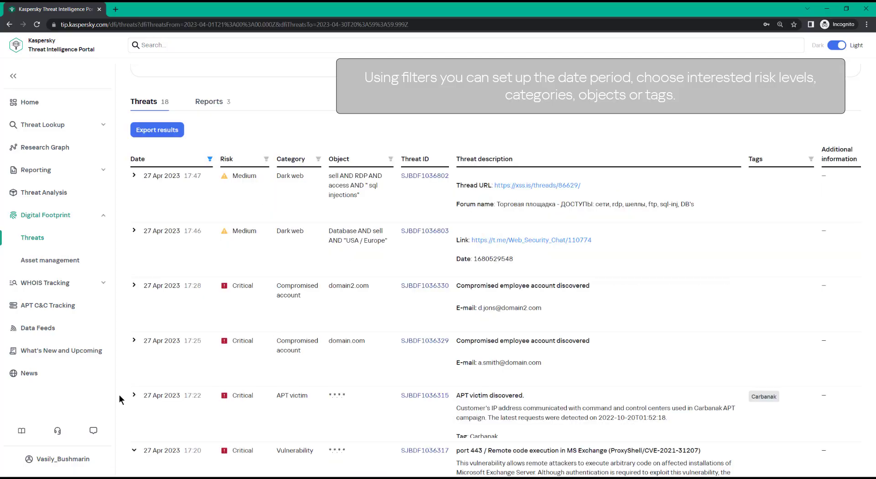
pyautogui.click(209, 158)
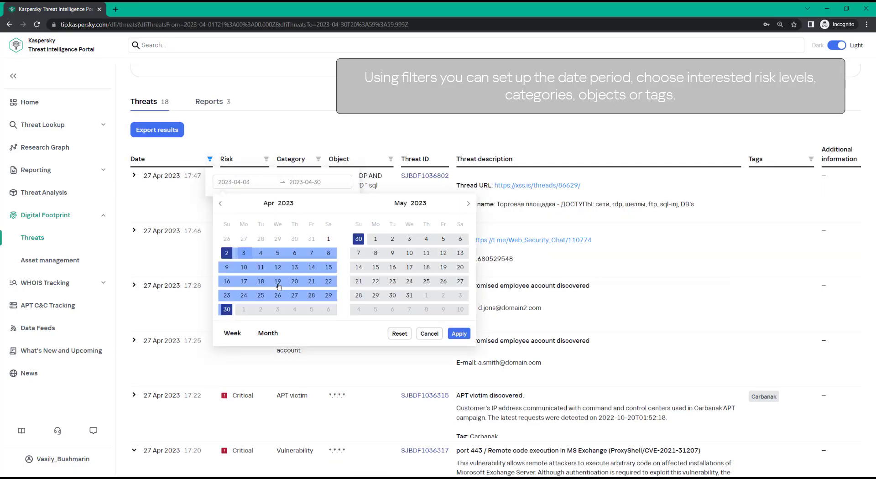
pyautogui.click(391, 334)
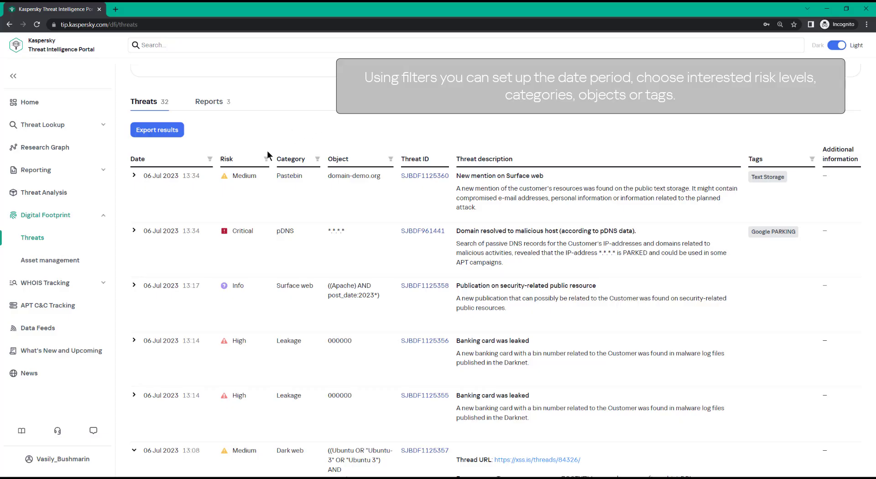
# Filter the threats by risk to show Critical, High and Info notifications.
pyautogui.click(266, 159)
pyautogui.click(223, 177)
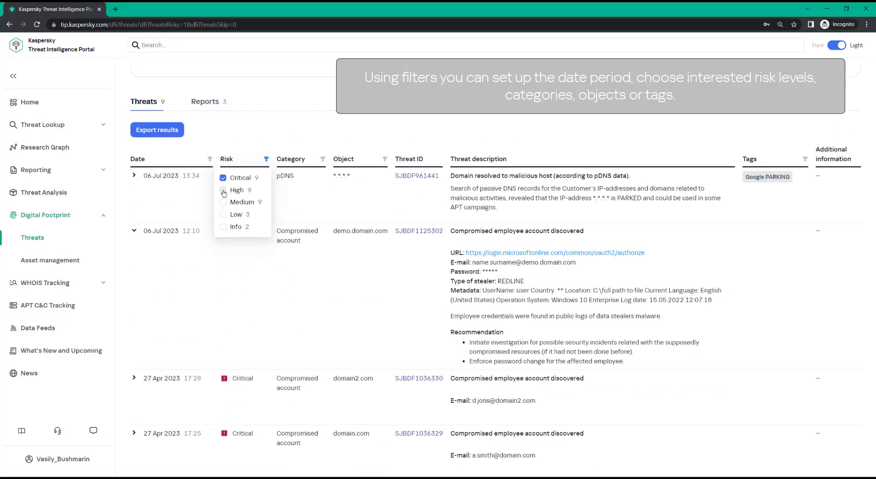
pyautogui.click(223, 189)
pyautogui.click(223, 228)
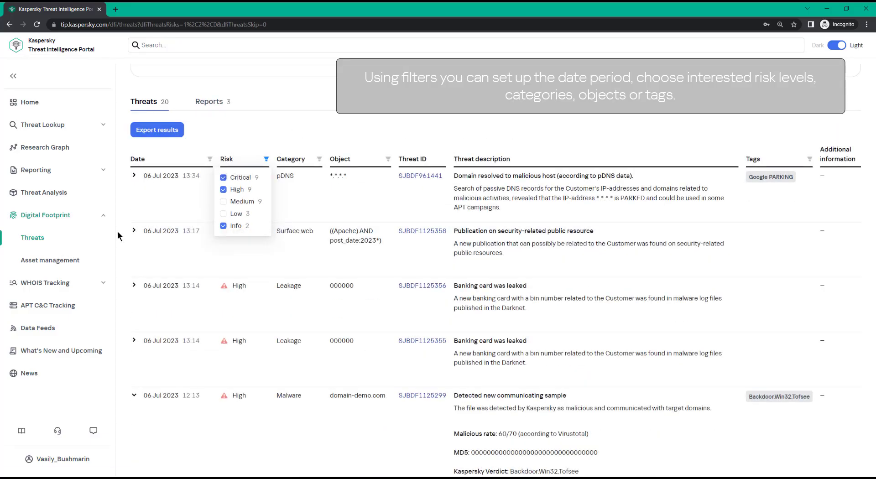
# Filter the threats by category to Vulnerability, pDNS and Surface web.
pyautogui.click(319, 159)
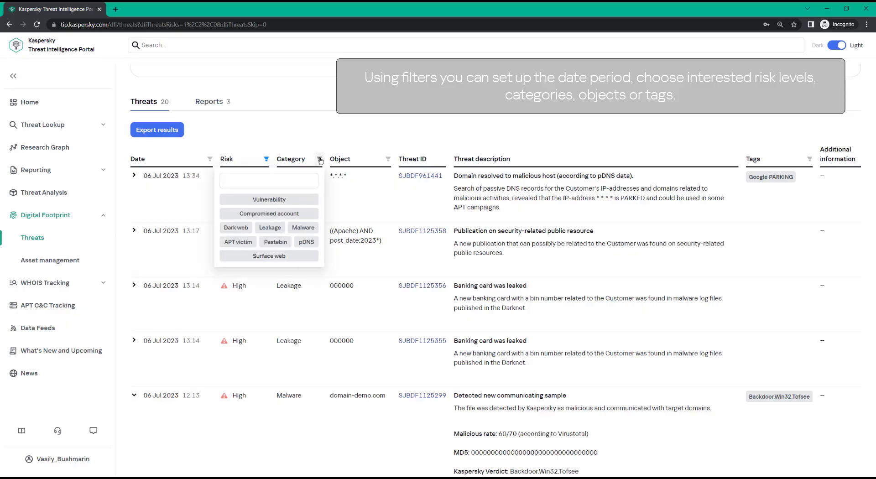
pyautogui.click(315, 200)
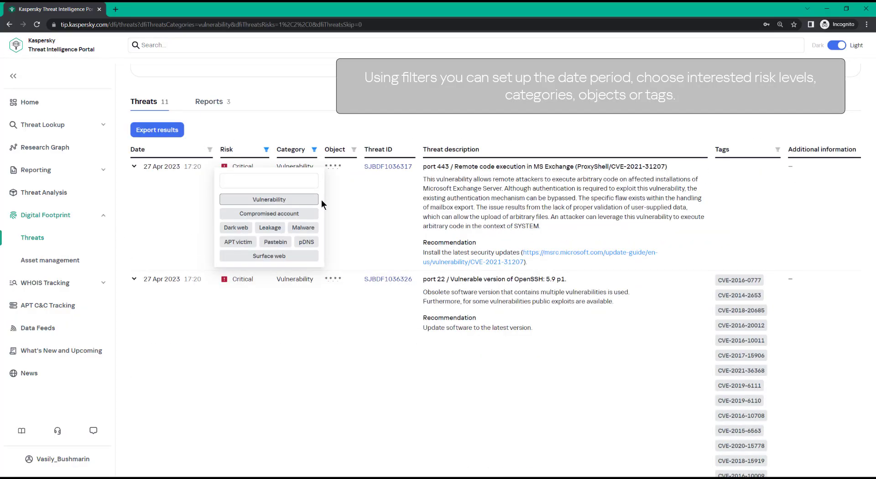
pyautogui.click(314, 242)
pyautogui.click(313, 255)
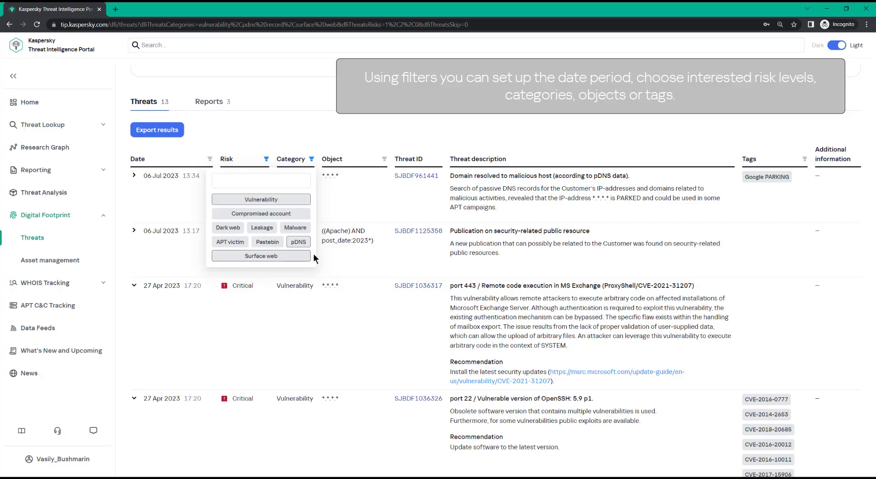
pyautogui.click(312, 136)
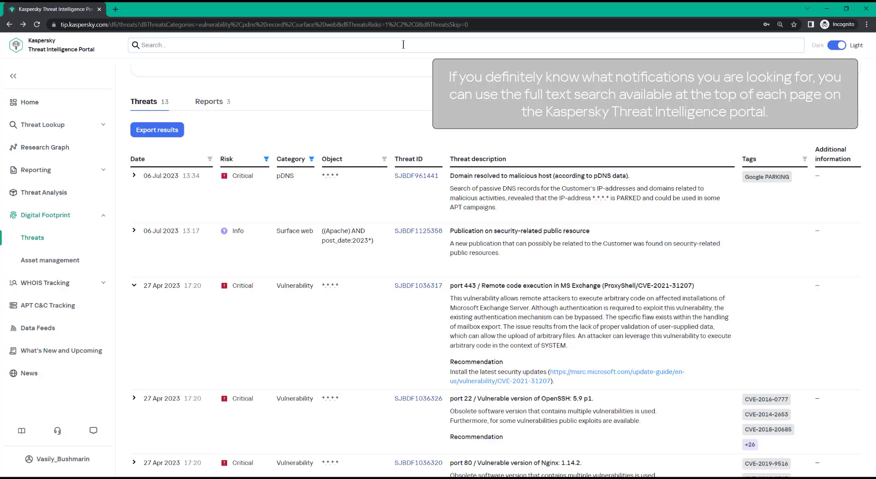
# Search the portal for cve and open the Digital Footprint results.
pyautogui.click(403, 44)
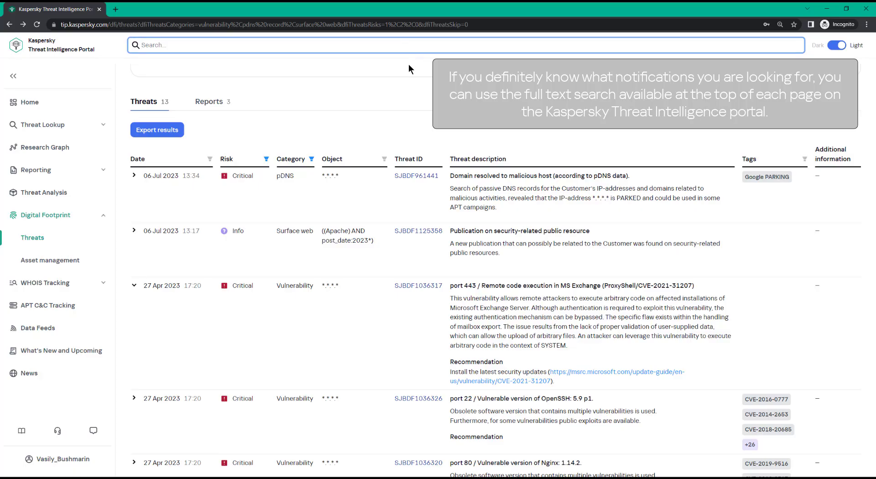
pyautogui.write('cve')
pyautogui.press('Return')
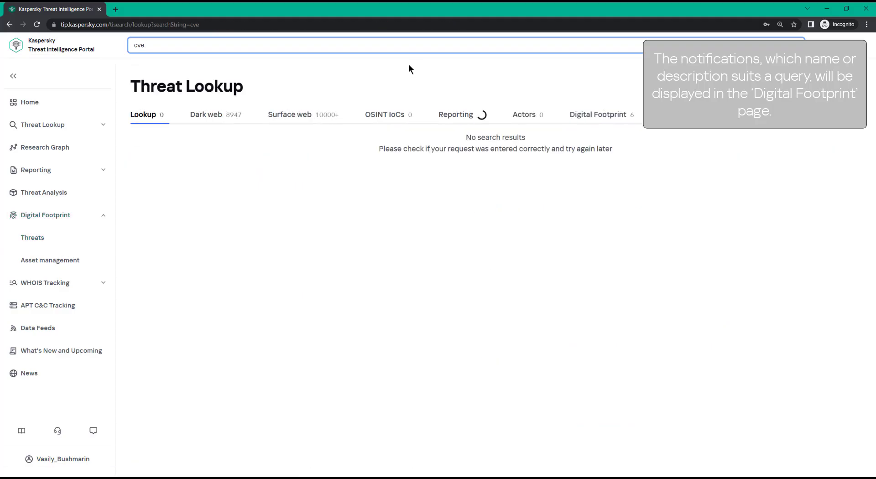
pyautogui.click(570, 115)
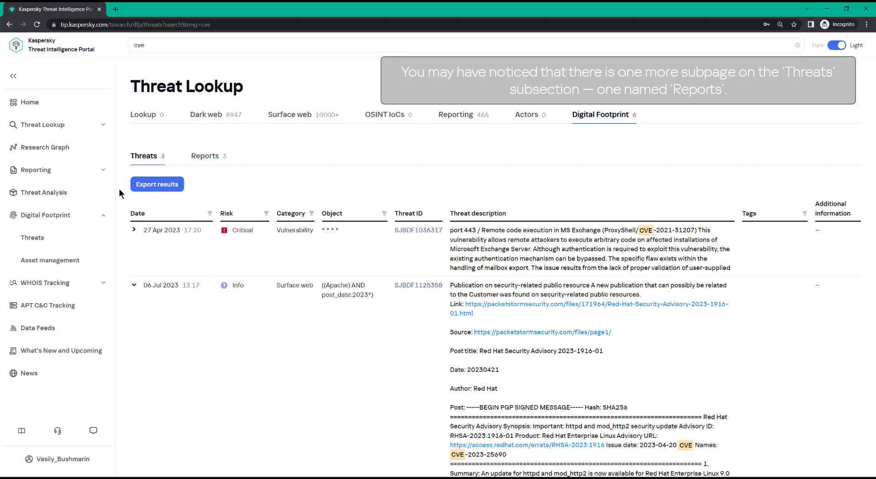
# Return to the Digital Footprint Threats page and open the Reports subpage.
pyautogui.click(102, 240)
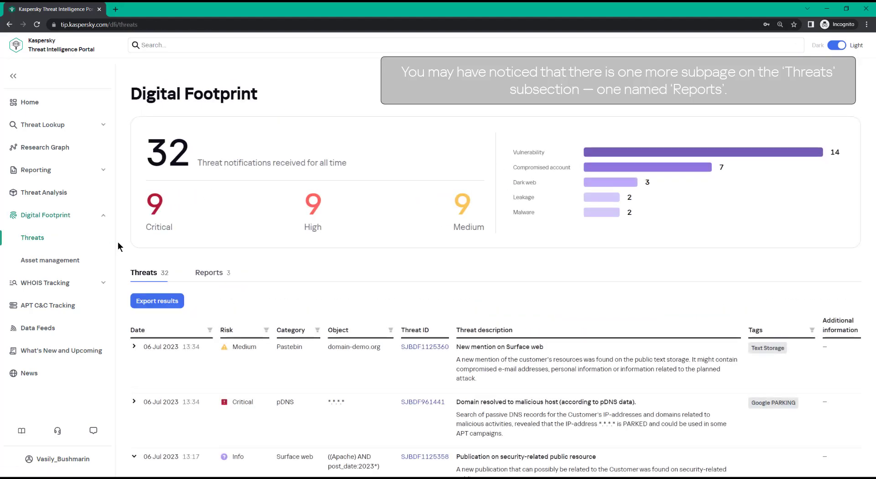
pyautogui.click(203, 274)
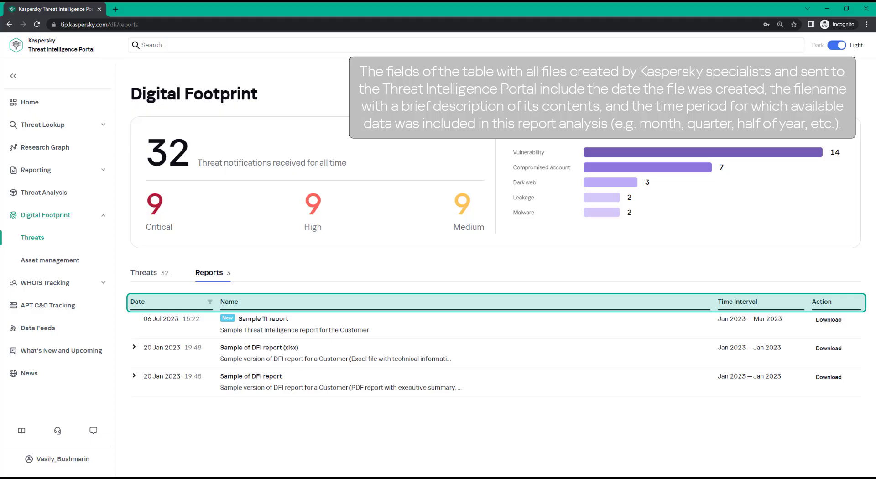
# Filter the reports by date from 2023-07-01 to 2023-07-12.
pyautogui.click(210, 302)
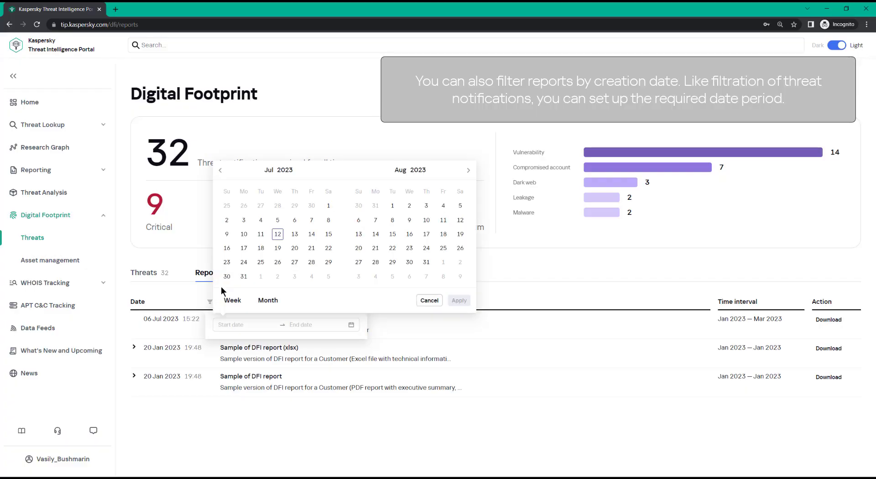
pyautogui.click(328, 205)
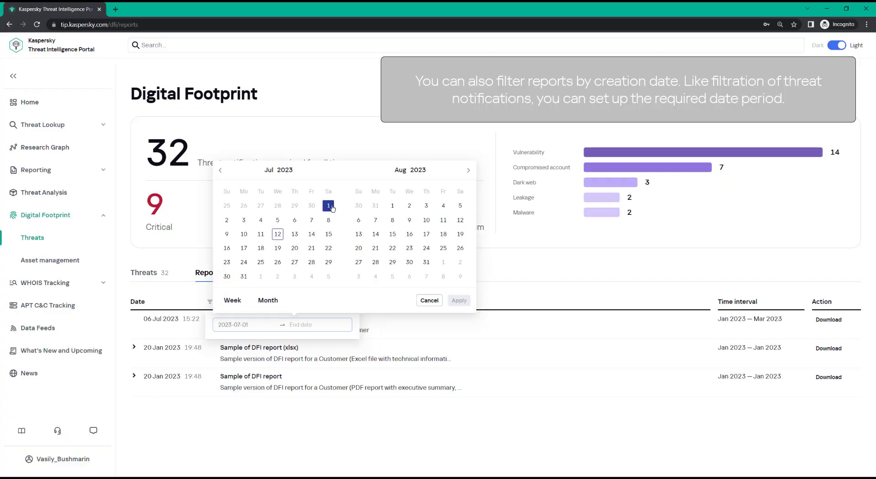
pyautogui.click(278, 235)
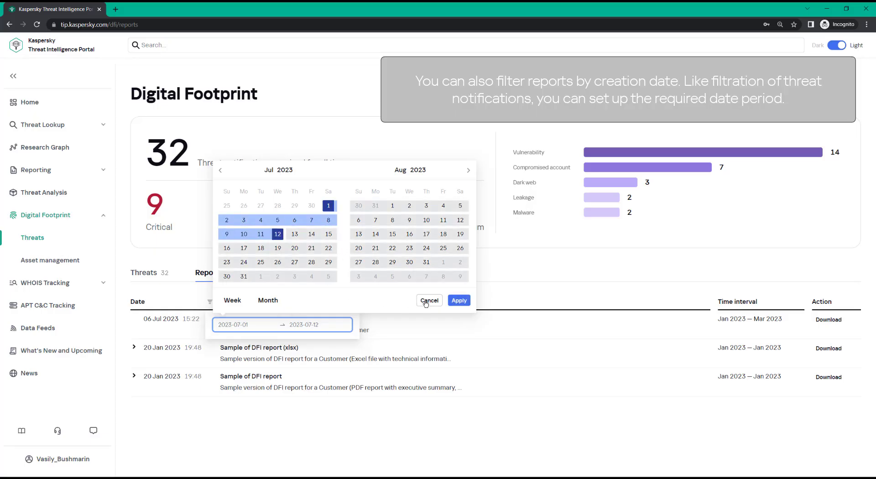
pyautogui.click(457, 301)
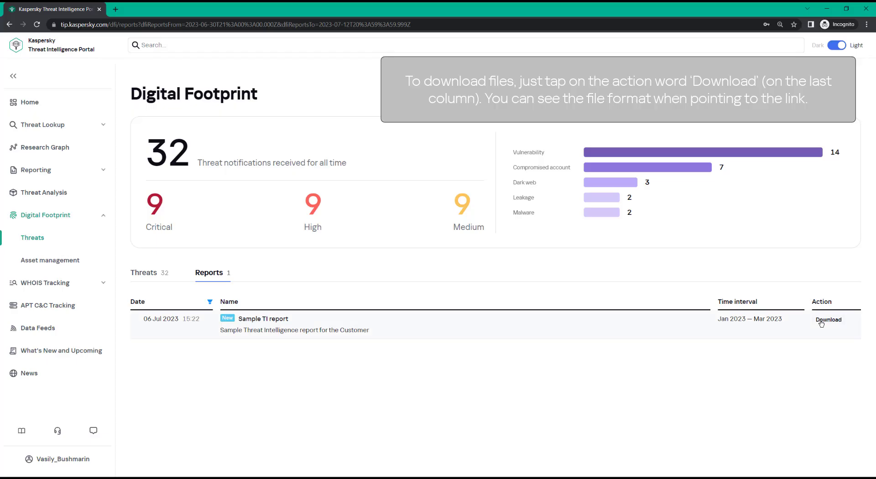
# Download the Sample TI report and open the downloaded PDF to its first pages.
pyautogui.moveTo(821, 320)
pyautogui.click(821, 337)
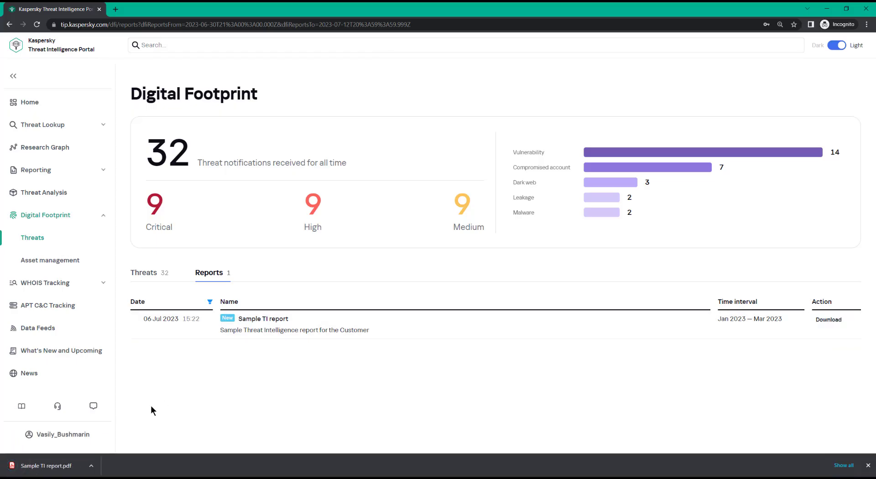
pyautogui.click(78, 466)
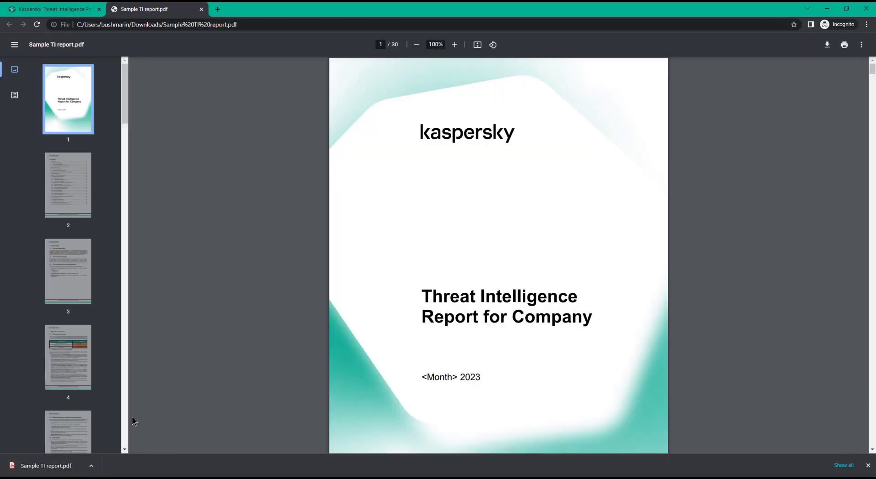
pyautogui.scroll(-4, 133, 417)
pyautogui.scroll(-6, 133, 421)
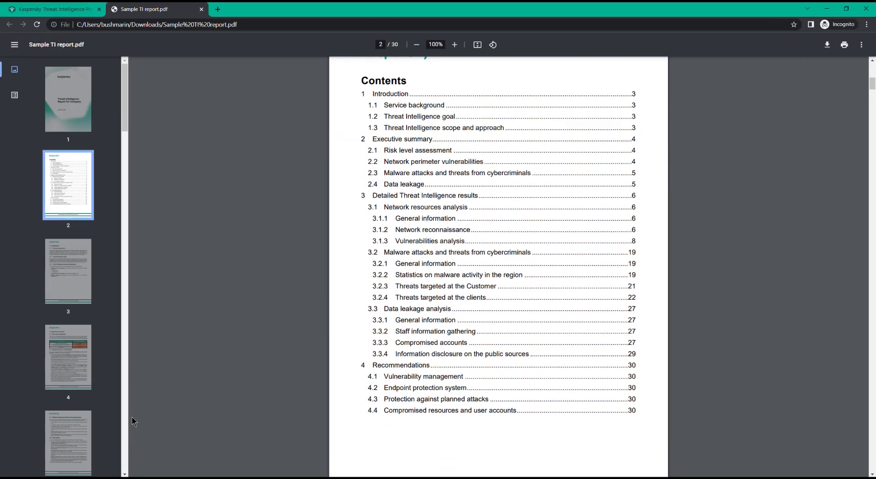
pyautogui.scroll(-9, 132, 421)
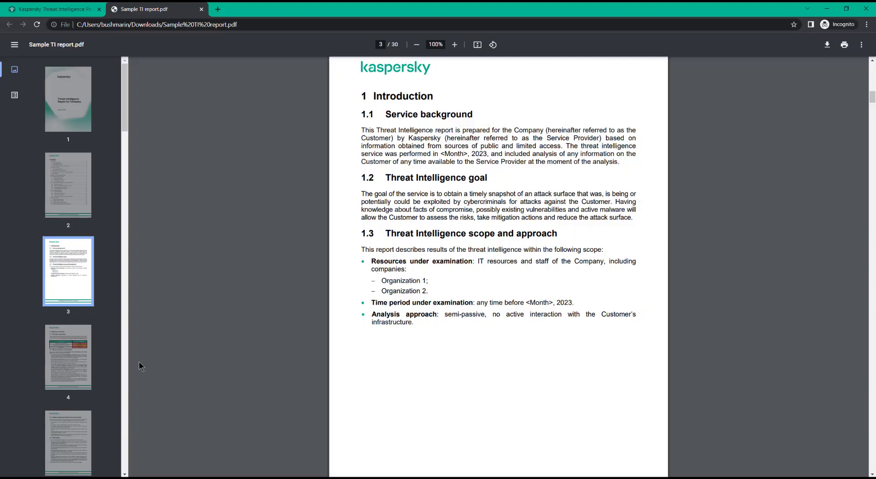
# Switch back to the portal tab and open the Digital Footprint Asset management subsection.
pyautogui.click(201, 9)
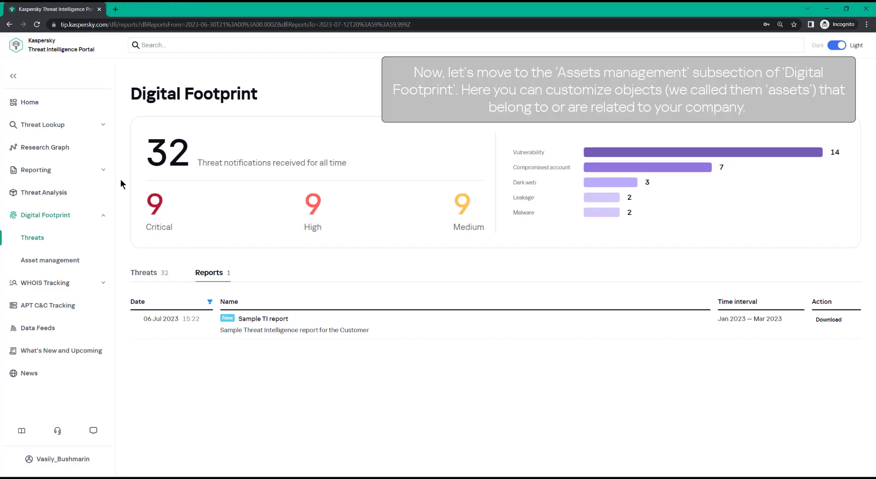
pyautogui.click(114, 258)
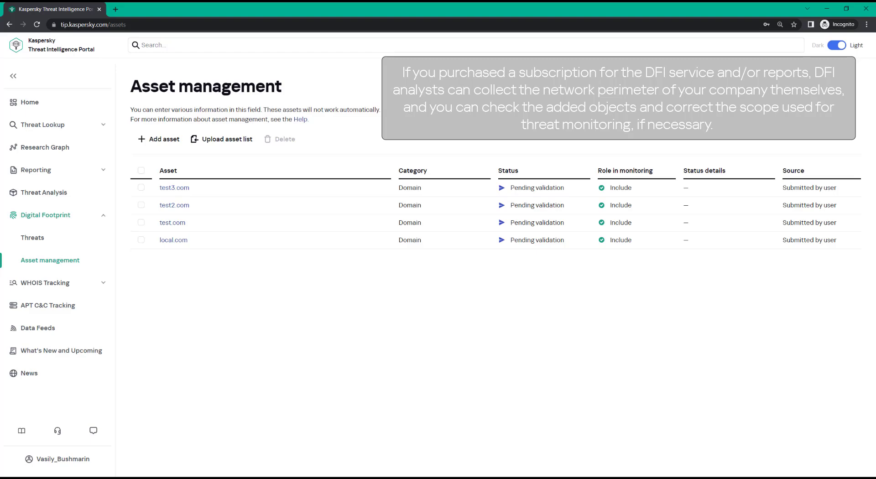
# Add a Domain asset demo.domain.com and submit it for validation.
pyautogui.click(158, 139)
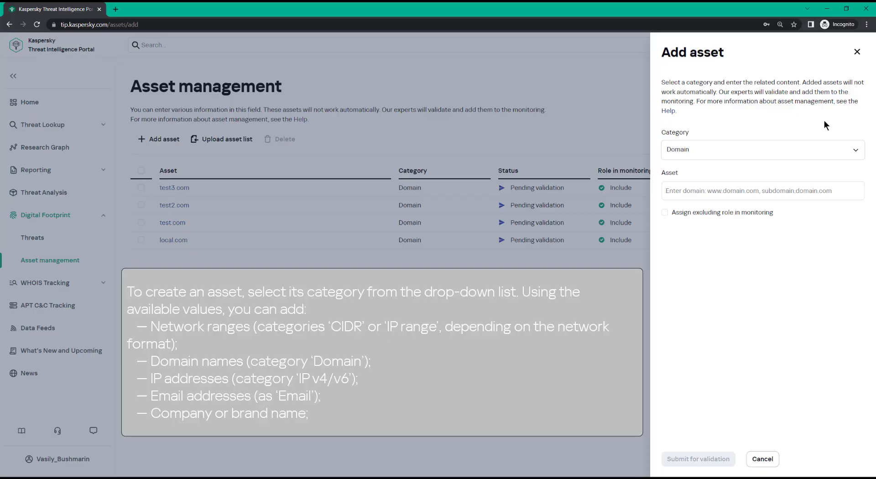
pyautogui.click(857, 152)
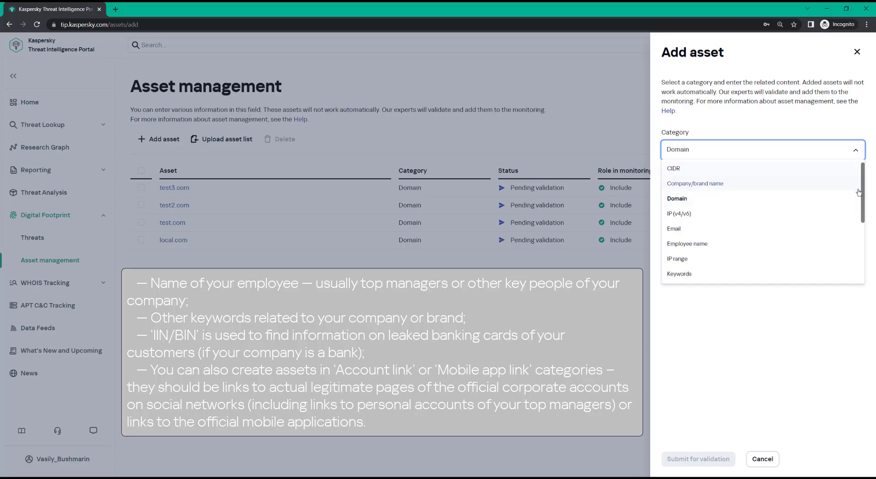
pyautogui.scroll(-2, 862, 203)
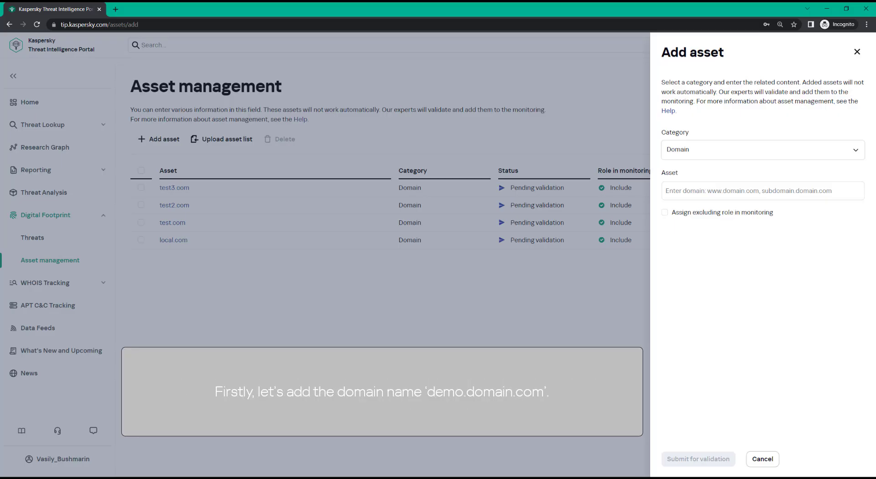
pyautogui.click(823, 199)
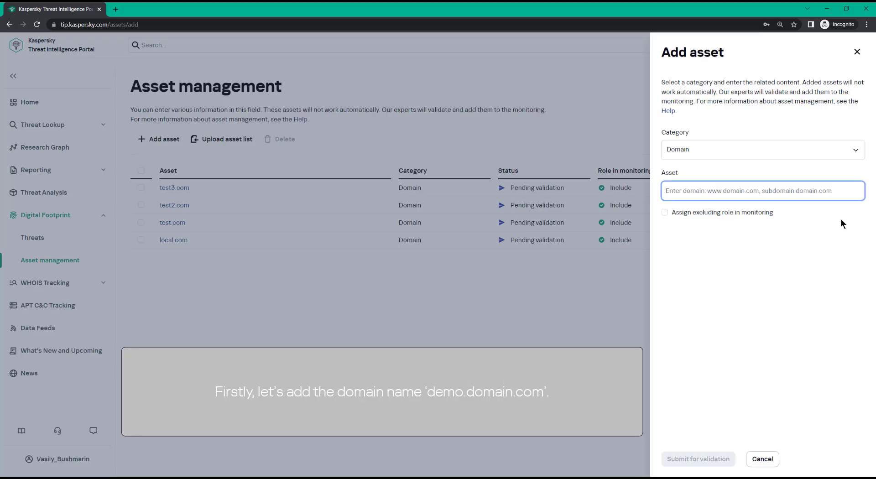
pyautogui.write('demo.domain.com')
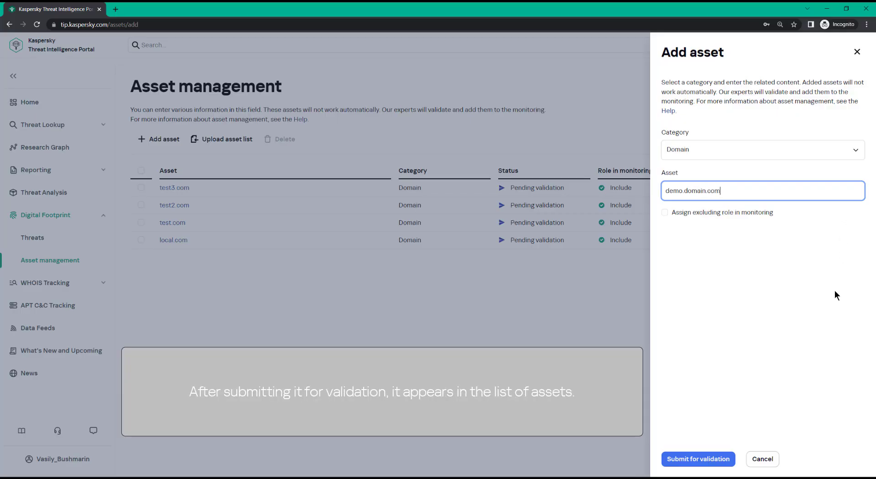
pyautogui.click(733, 454)
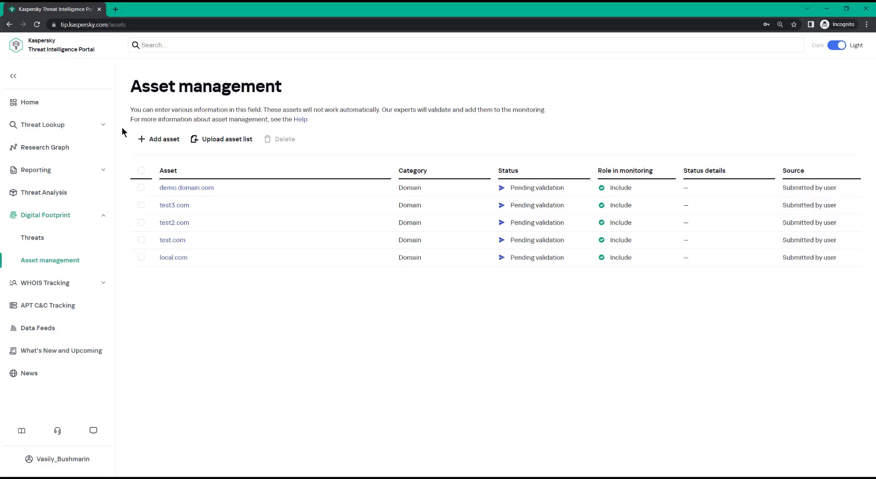
# Reload the asset list, then add an IP range asset from 4.0.0.0 to 4.0.0.255 and submit it for validation.
pyautogui.click(37, 25)
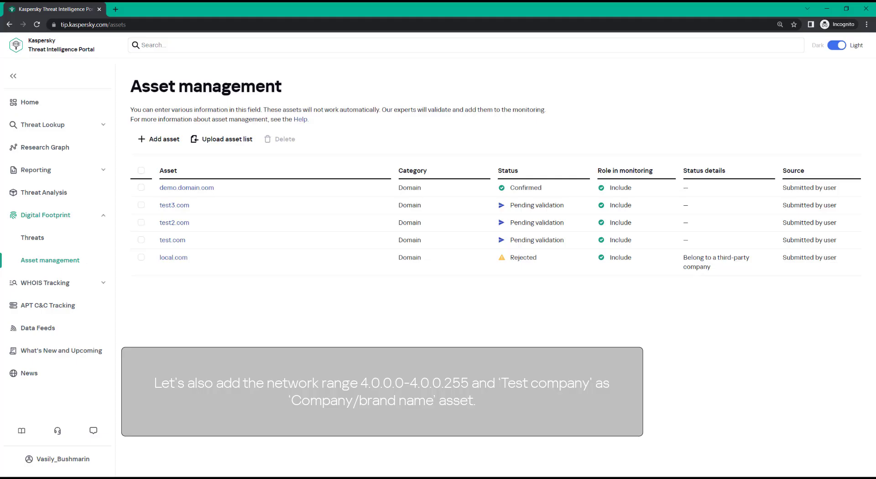
pyautogui.click(136, 139)
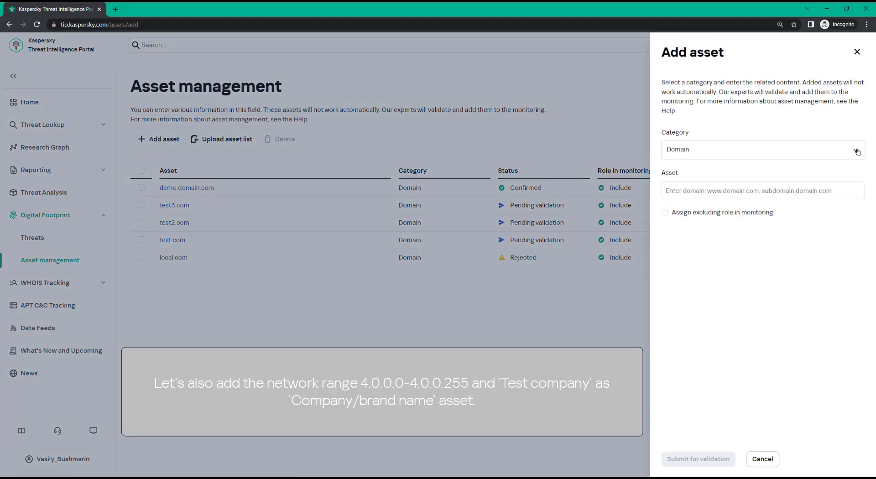
pyautogui.click(857, 152)
pyautogui.click(790, 259)
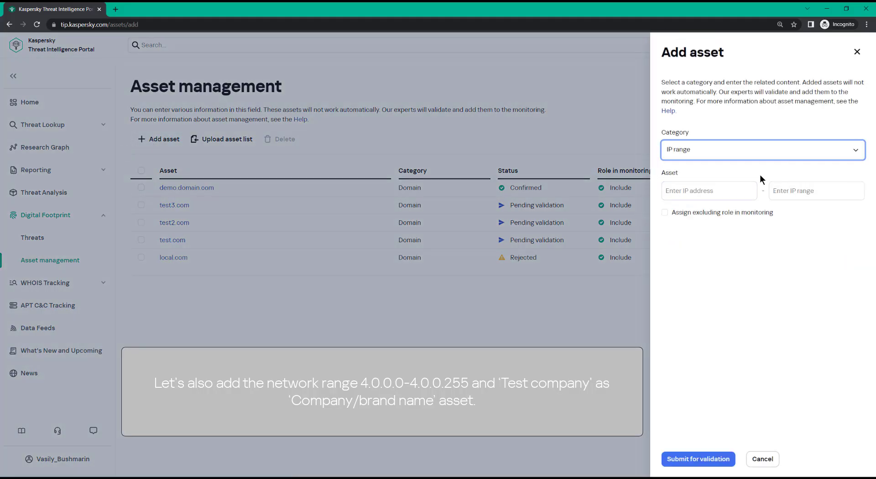
pyautogui.press('Tab')
pyautogui.write('4.0.0.0')
pyautogui.press('Tab')
pyautogui.write('4')
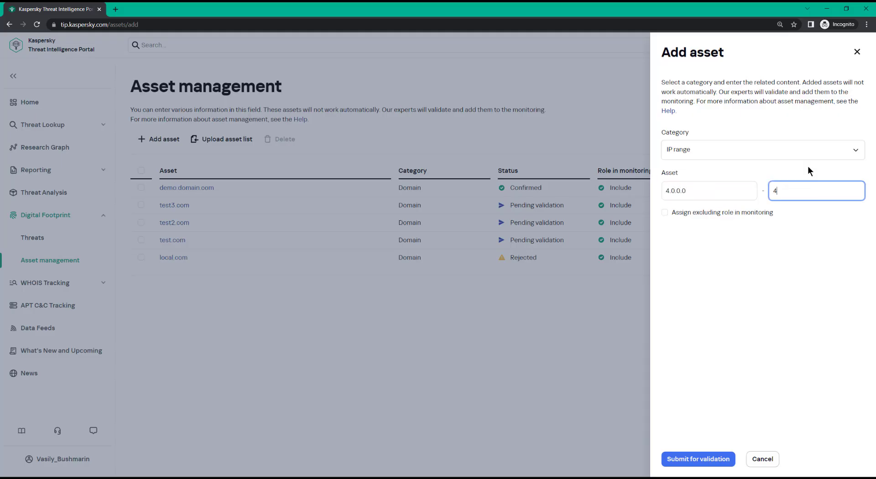
pyautogui.write('.0.0.255')
pyautogui.press('Return')
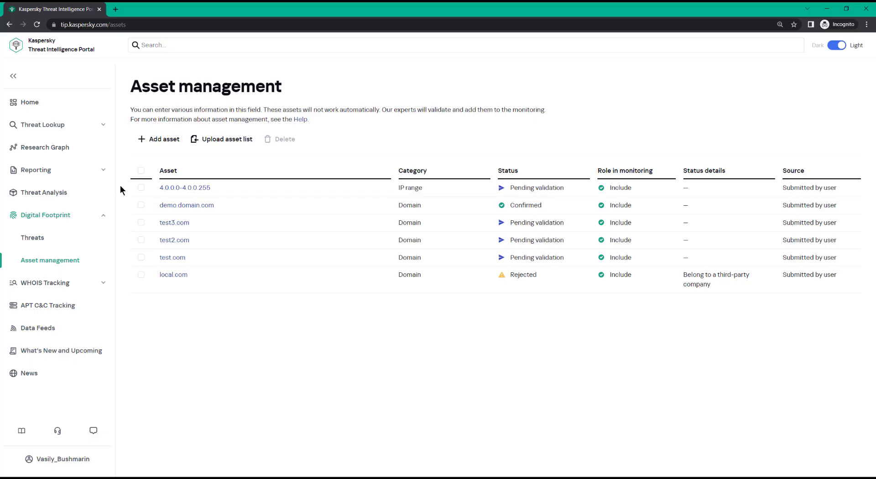
# Add a Company/brand name asset named Test Company and submit it for validation.
pyautogui.click(138, 141)
pyautogui.click(854, 149)
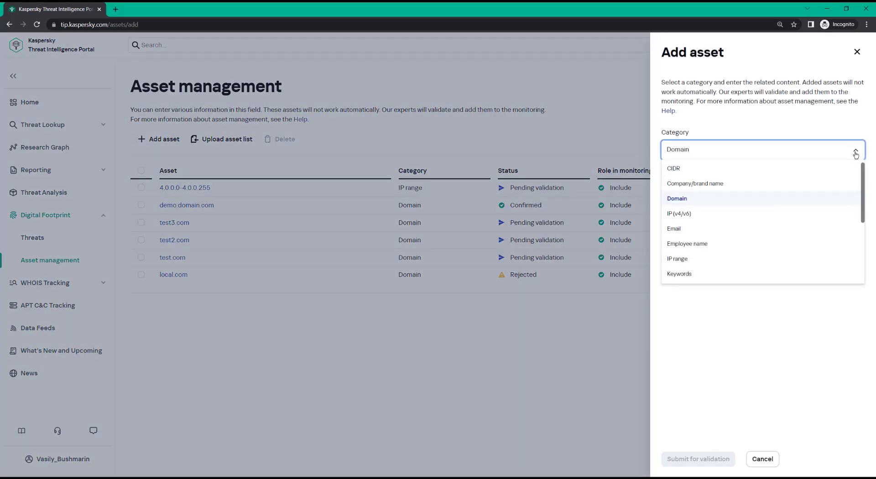
pyautogui.click(854, 183)
pyautogui.click(853, 190)
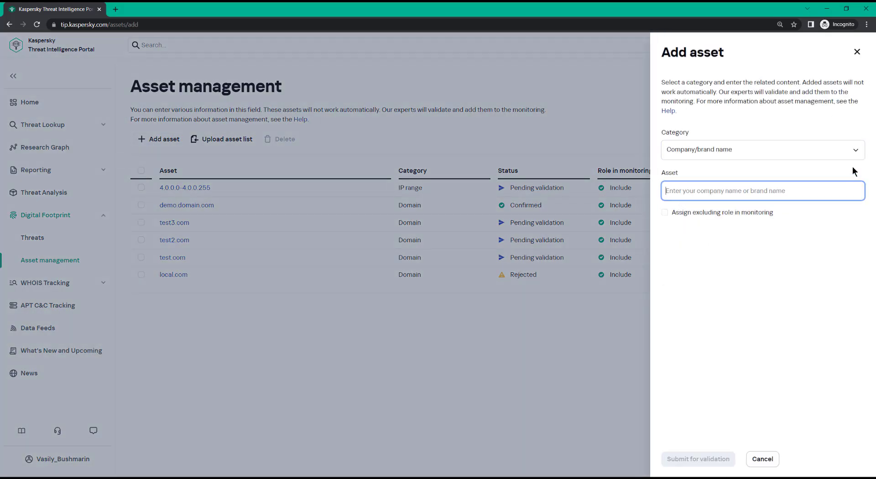
pyautogui.write('Test Company')
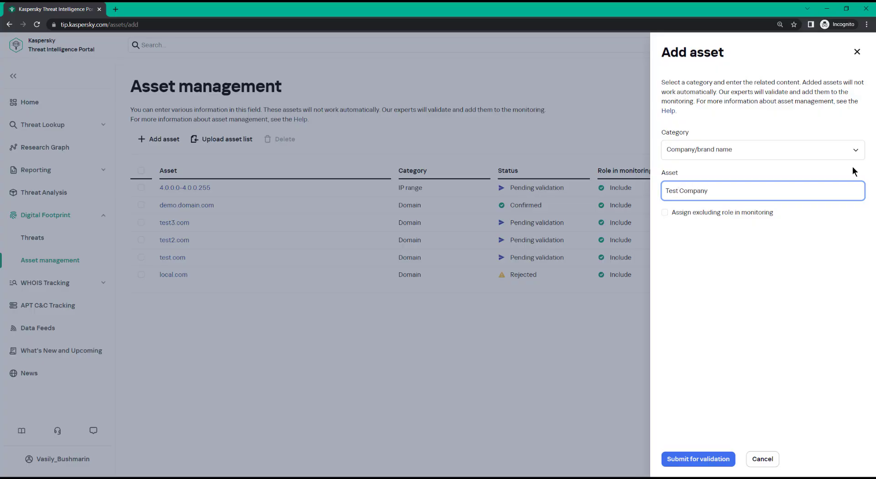
pyautogui.click(732, 458)
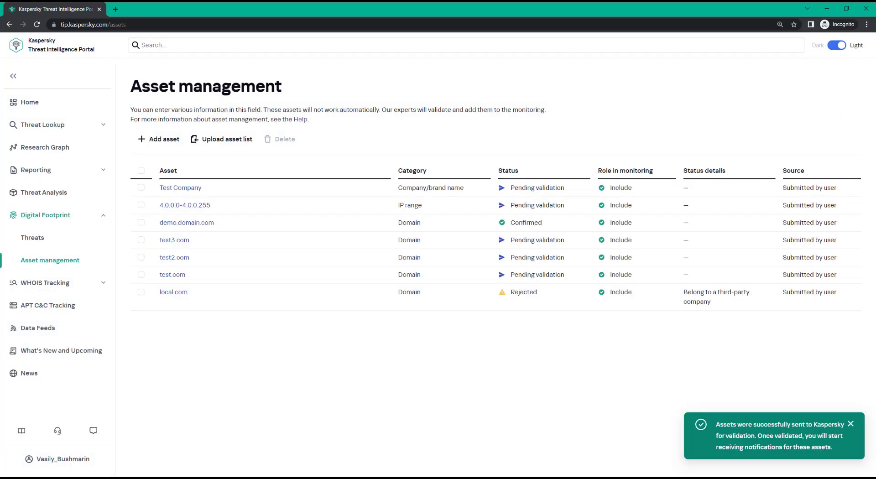